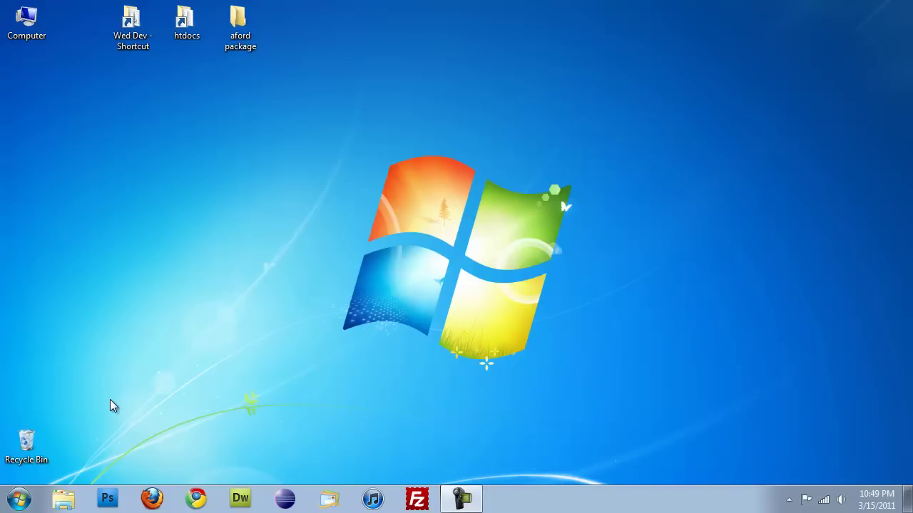
Step: Launch CCleaner from its CCleaner folder under All Programs in the Start menu
left_click(22, 499)
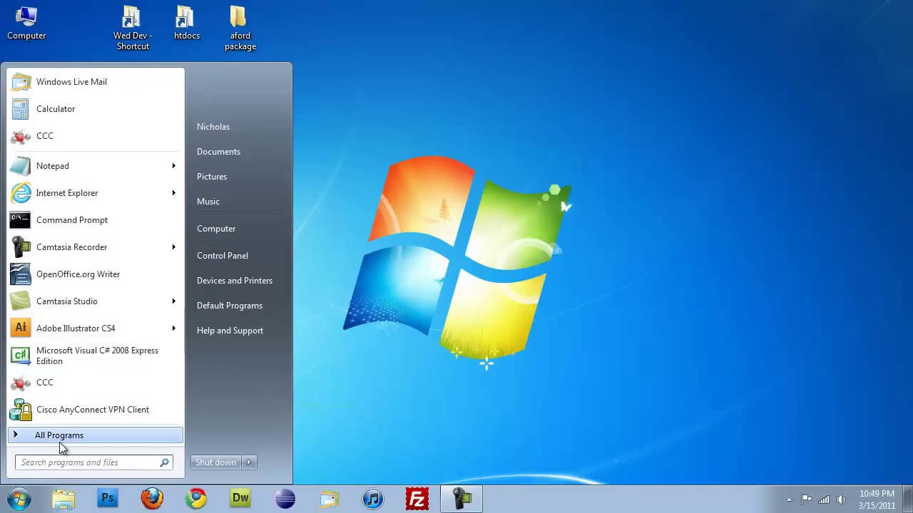
left_click(60, 447)
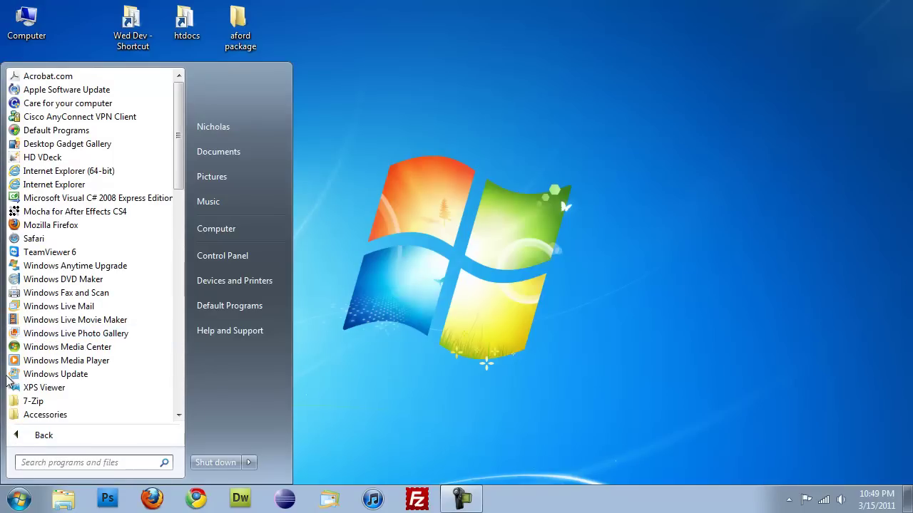
scroll(59, 402, "down", 3)
scroll(59, 403, "down", 3)
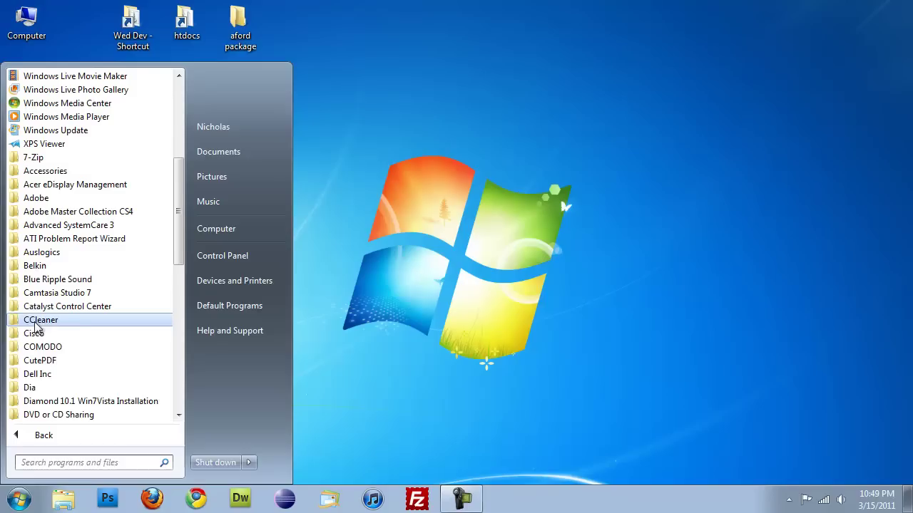
left_click(68, 320)
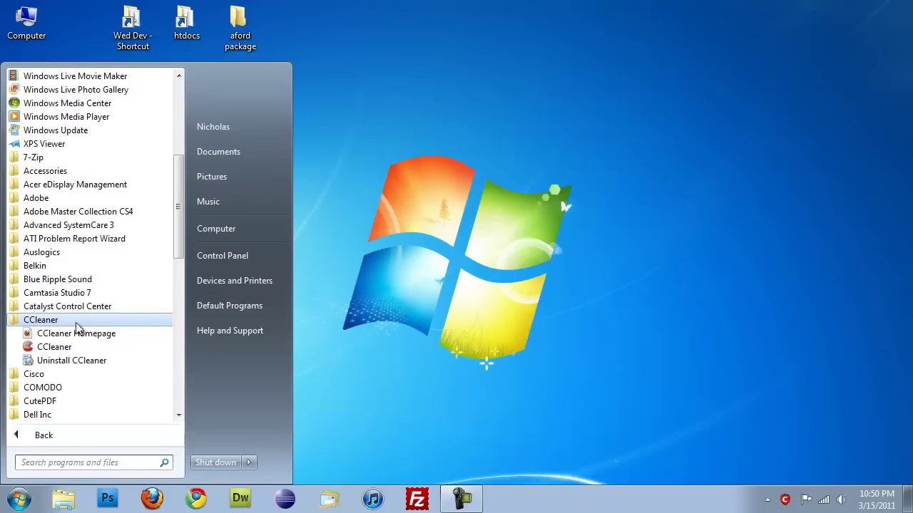
left_click(51, 347)
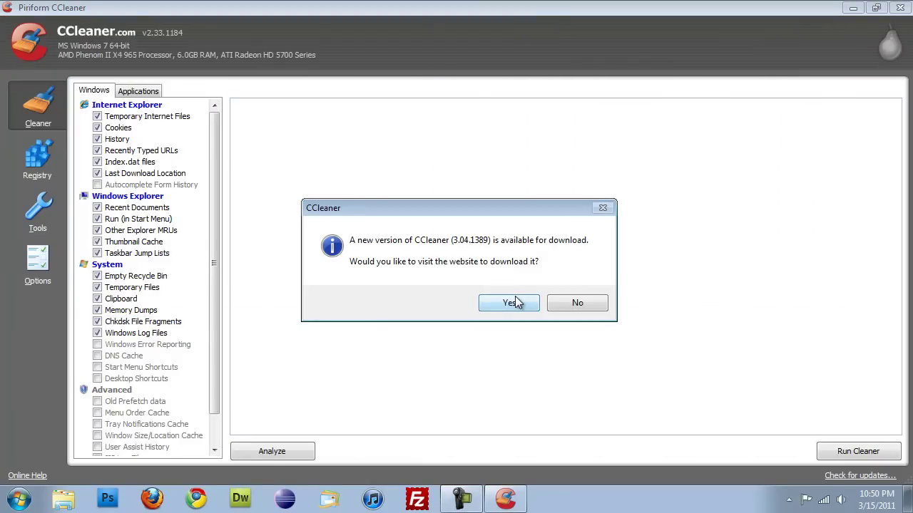
Step: Decline the CCleaner 3.04 update offer and analyze junk files, finding 16,151.1 MB removable
left_click(561, 305)
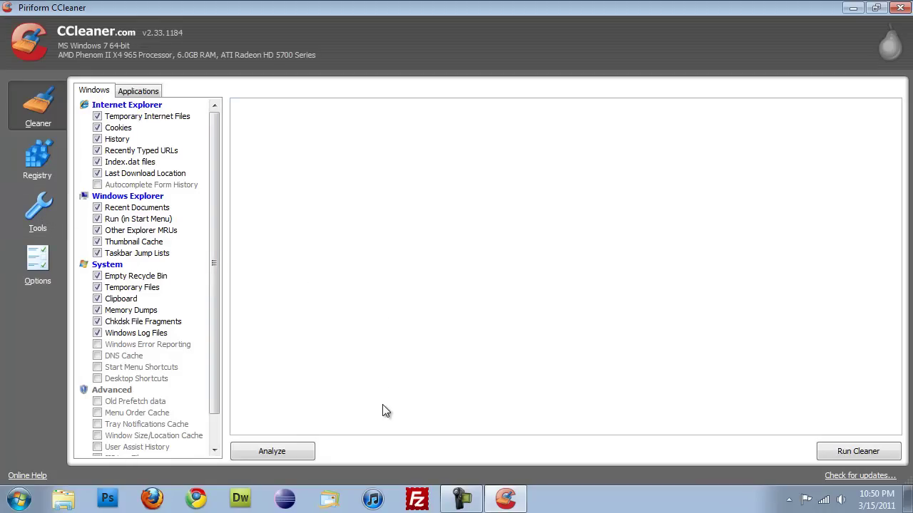
left_click(294, 453)
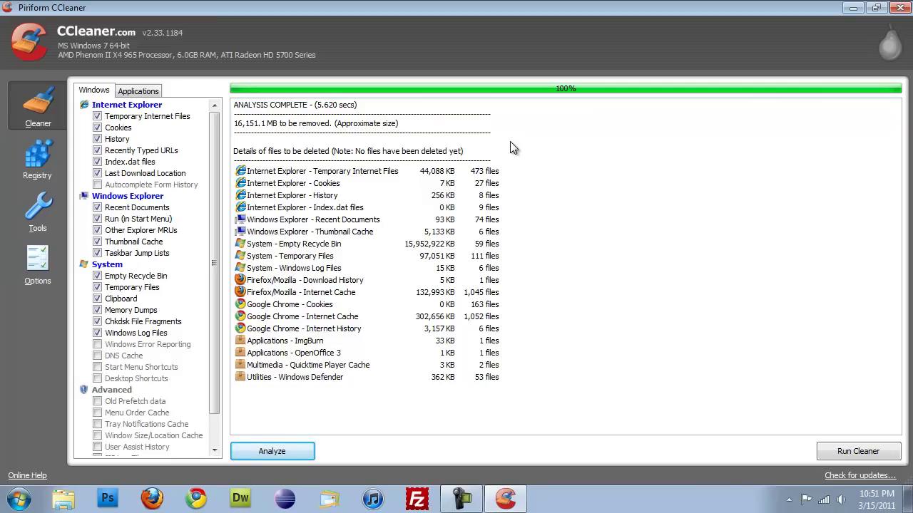
Step: Run the cleaner to delete the 16,151.1 MB of analyzed junk files
left_click(837, 453)
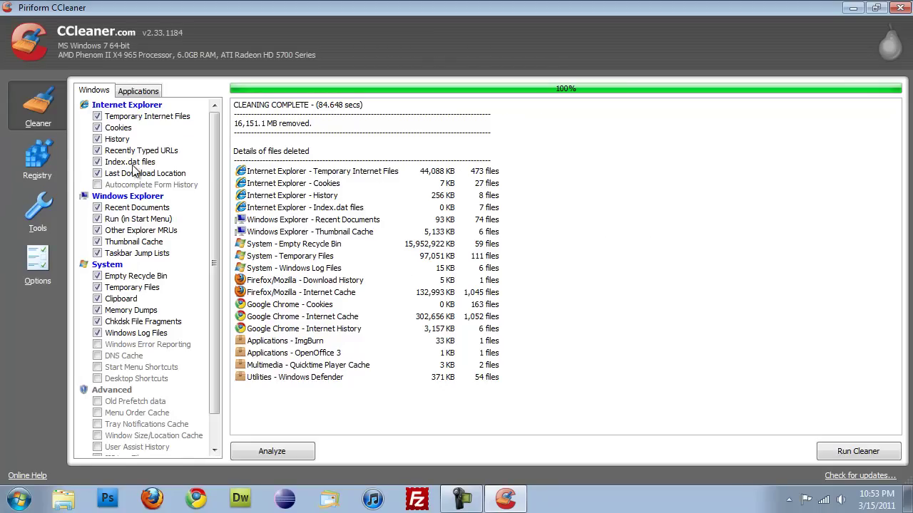
Step: Scan the registry for issues, listing 15 problems such as missing shared DLLs and MUI references
left_click(39, 157)
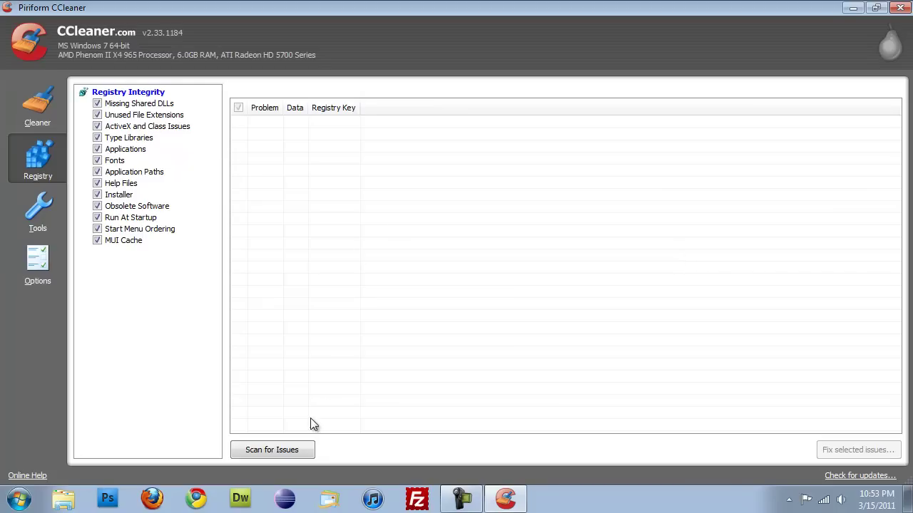
left_click(281, 450)
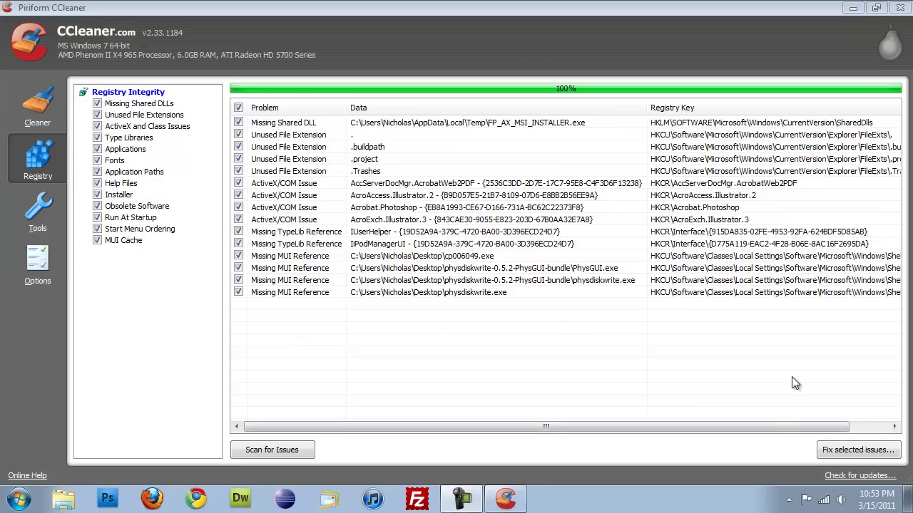
Step: Save a .reg backup of the registry, then fix all 15 selected issues
left_click(842, 452)
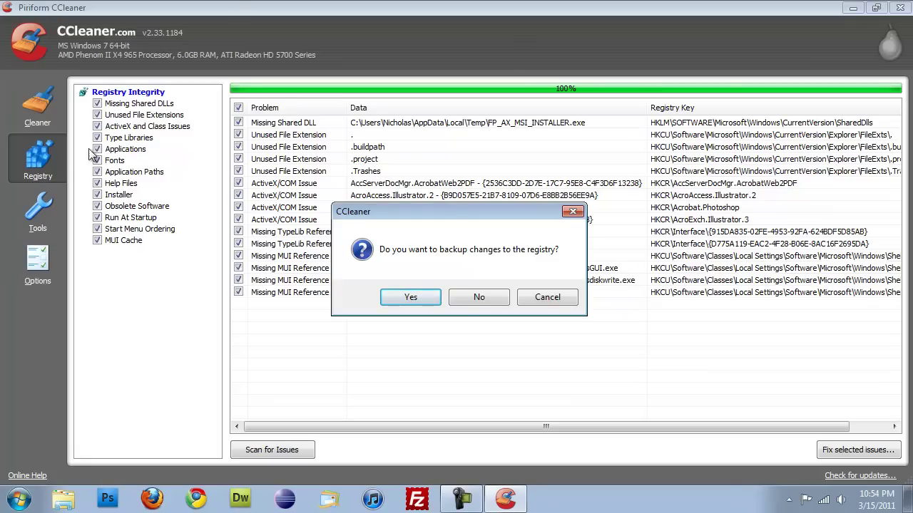
left_click(421, 299)
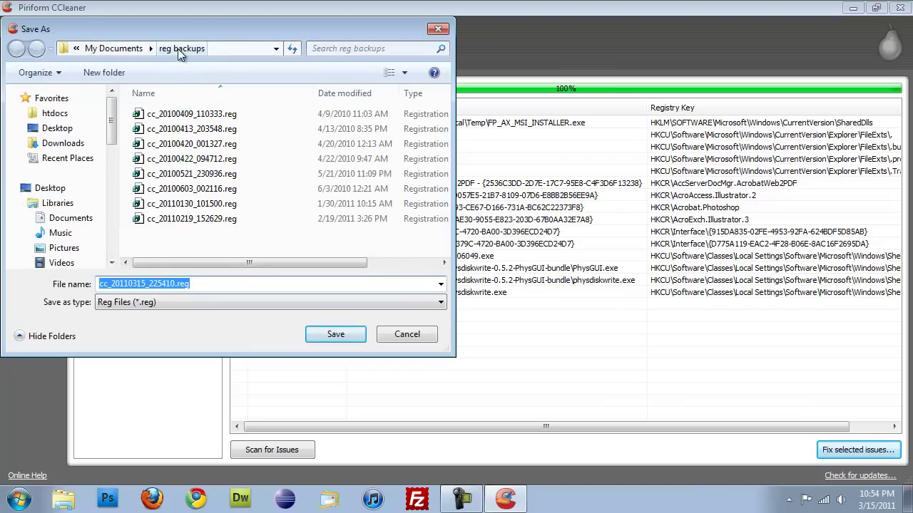
left_click(336, 334)
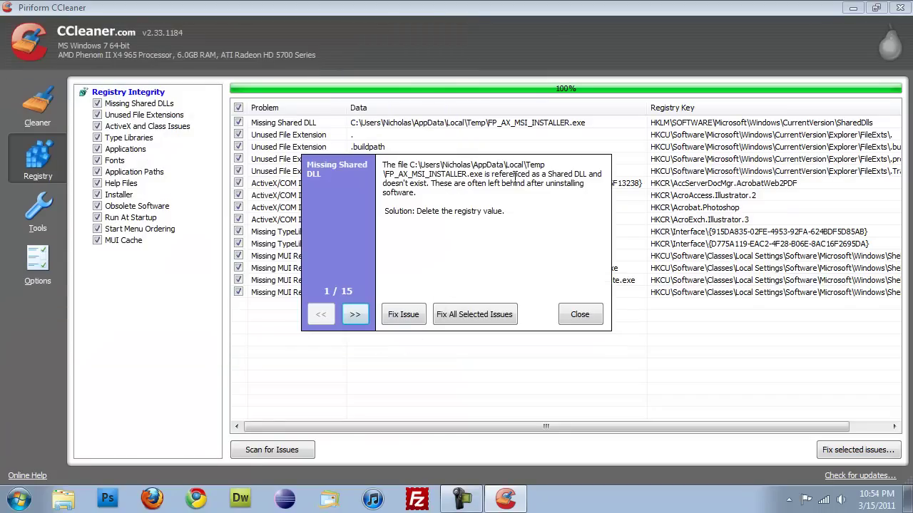
left_click(456, 319)
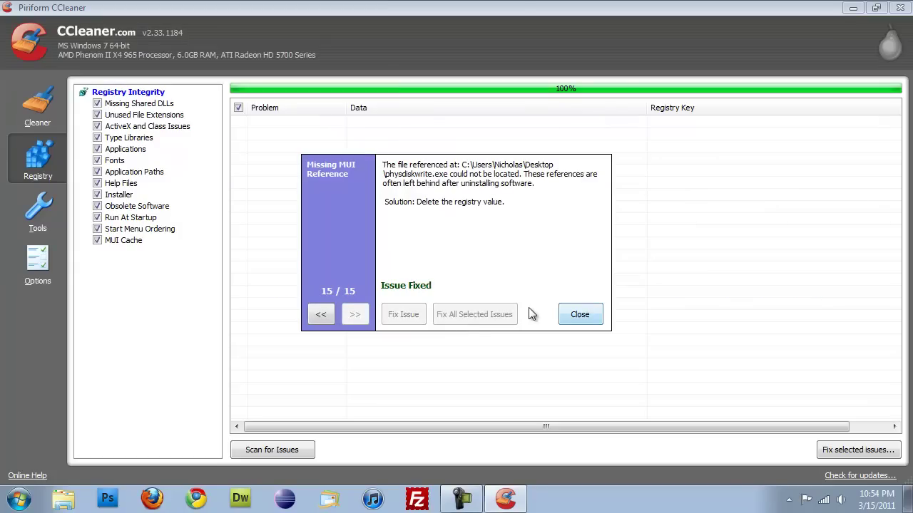
left_click(575, 318)
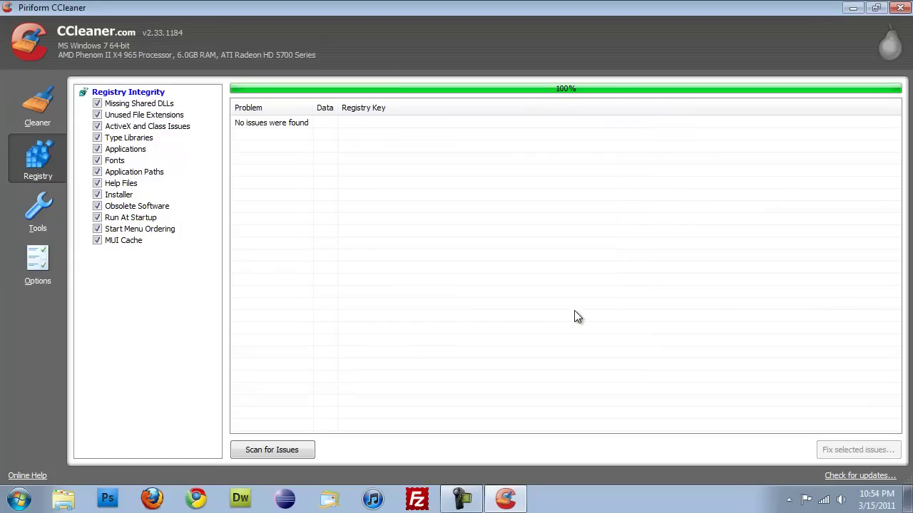
Step: Review the Tools Startup list, selecting the QuickTime Task entry, then close CCleaner
left_click(51, 216)
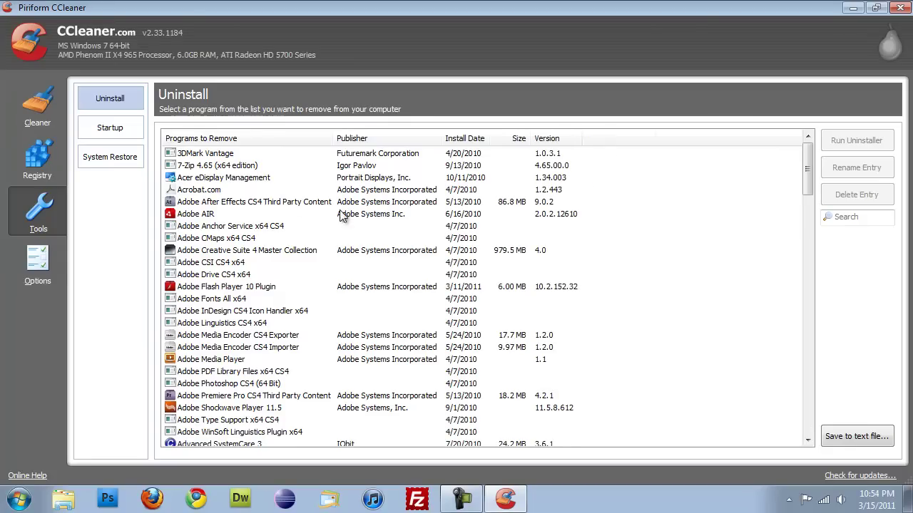
left_click(100, 127)
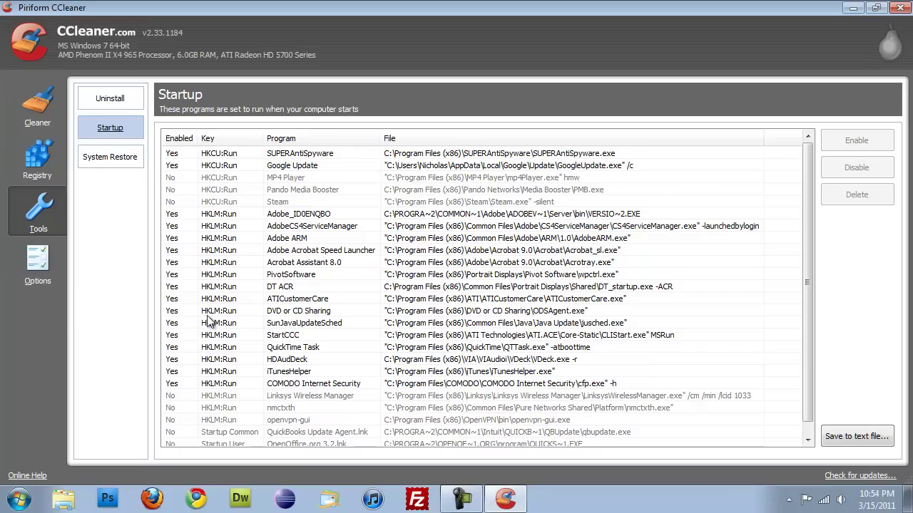
left_click(206, 349)
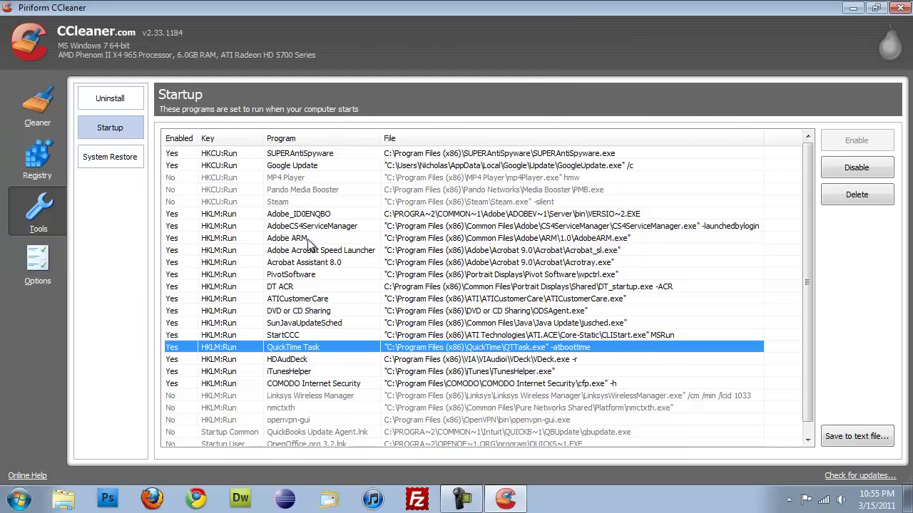
left_click(901, 8)
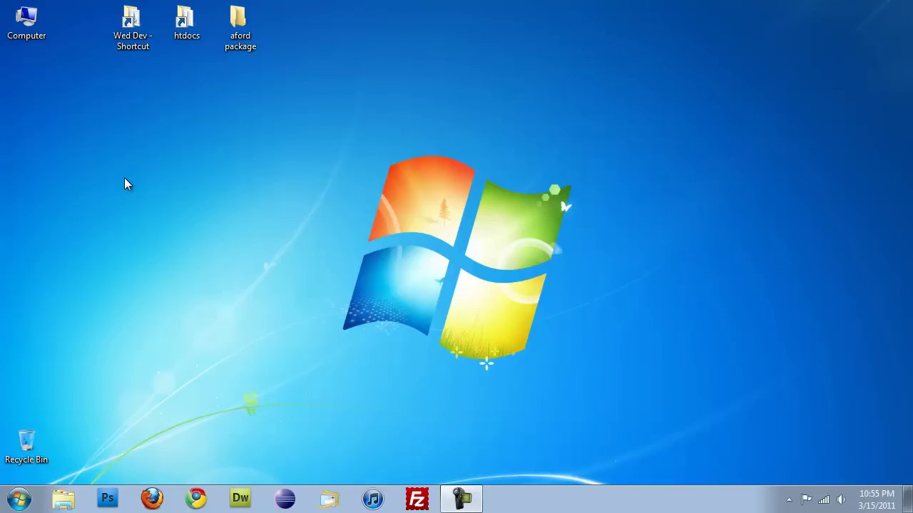
Step: Launch SUPERAntiSpyware Free Edition from its Start menu folder and dismiss its update notice
left_click(17, 501)
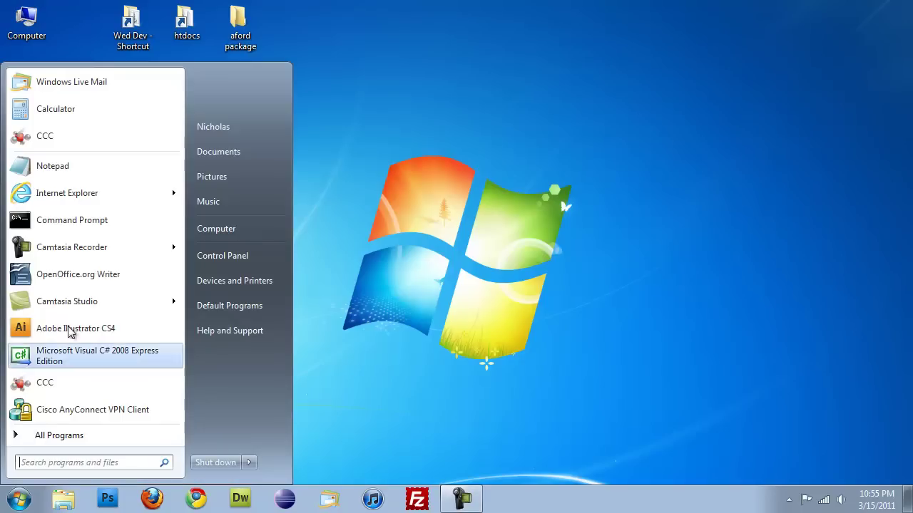
left_click(16, 437)
scroll(104, 360, "down", 8)
scroll(104, 360, "down", 3)
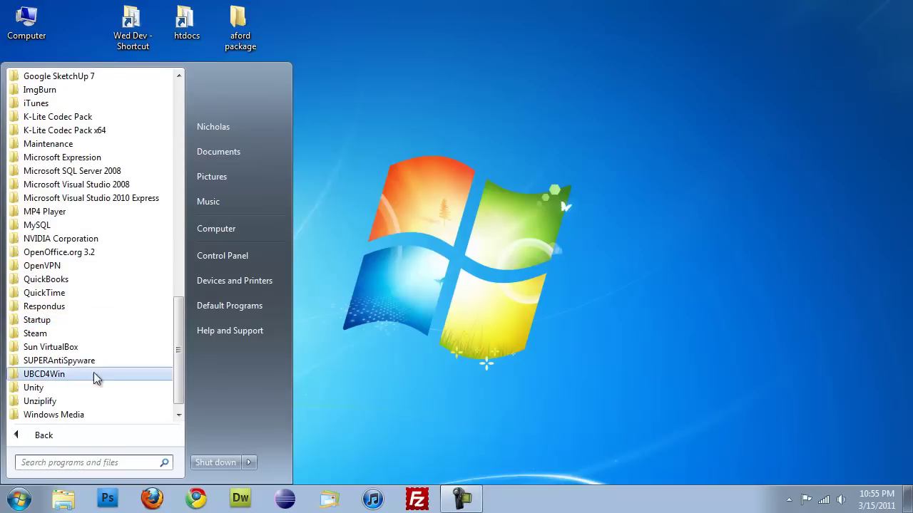
left_click(57, 358)
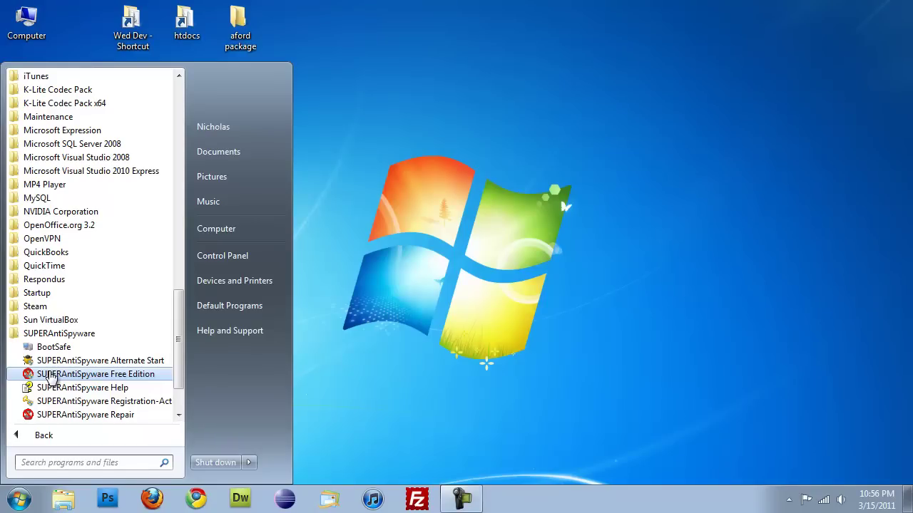
left_click(52, 378)
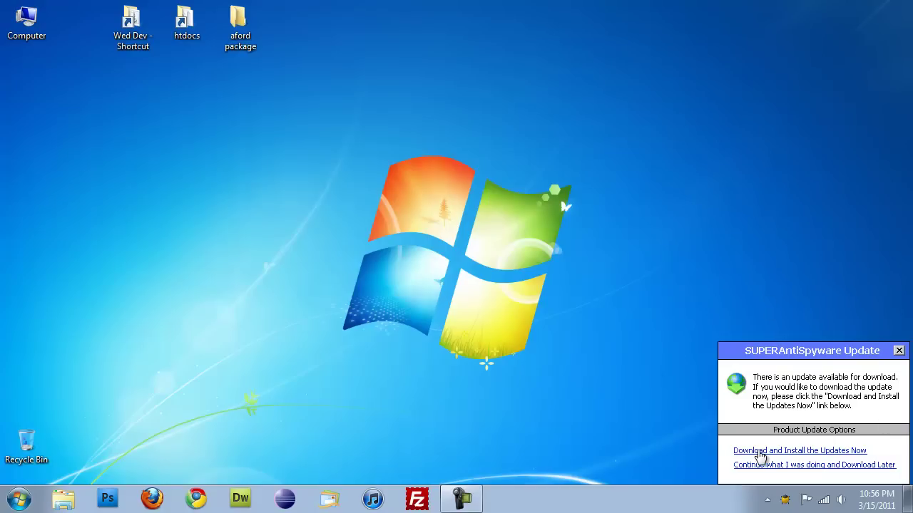
left_click(898, 350)
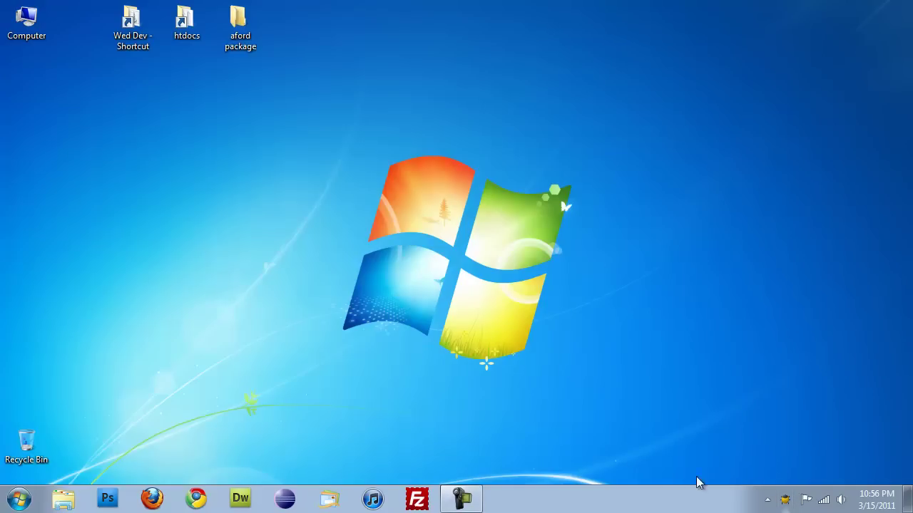
Step: Open the SUPERAntiSpyware main menu from the tray and try Scheduled Scanning, closing the Feature Unavailable notice
double_click(785, 499)
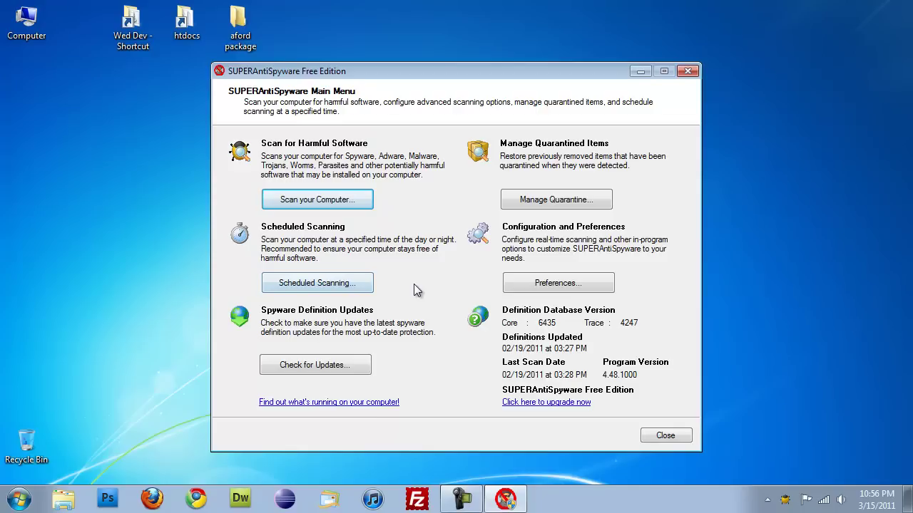
left_click(359, 283)
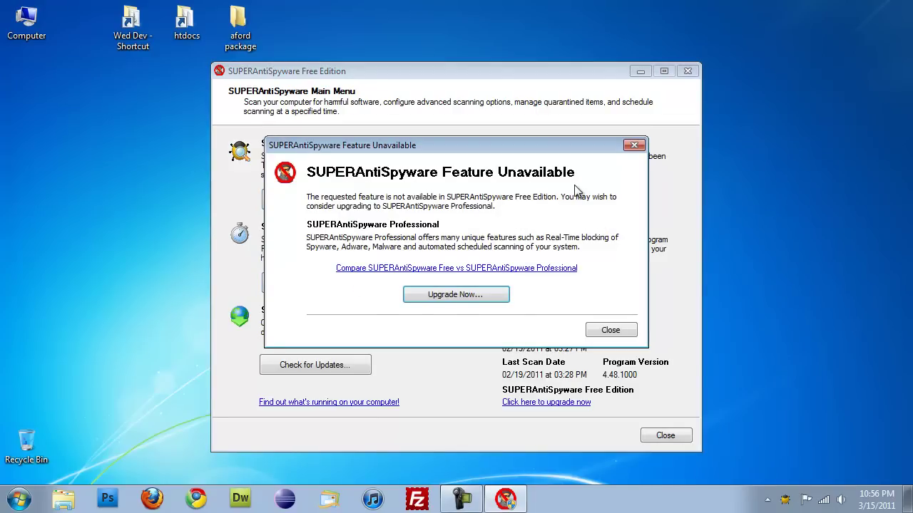
left_click(611, 335)
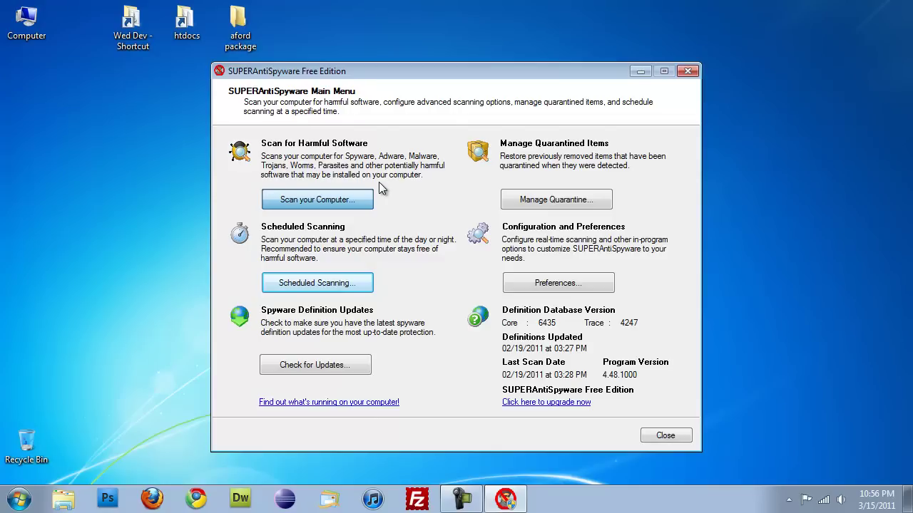
Step: Review the scanner's drives C:, D:, Z: and Quick/Complete/Custom scan types, then minimize SUPERAntiSpyware
left_click(294, 198)
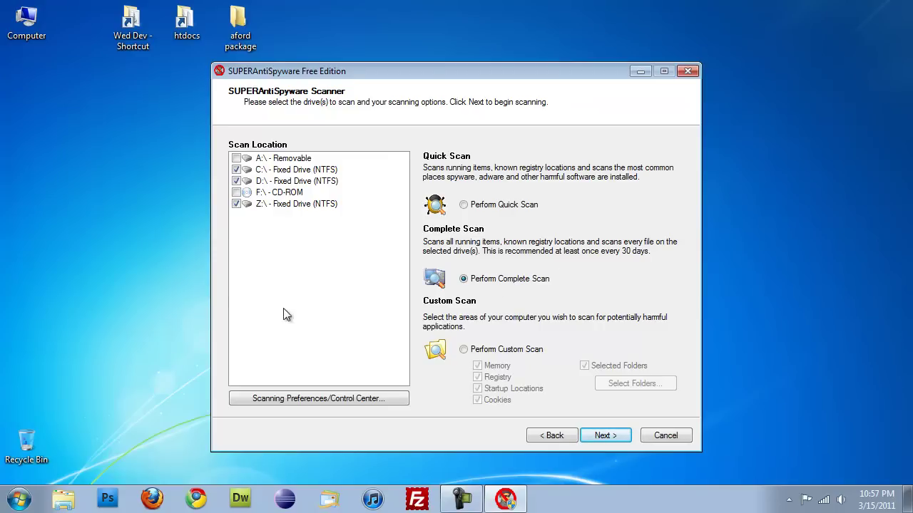
left_click(640, 72)
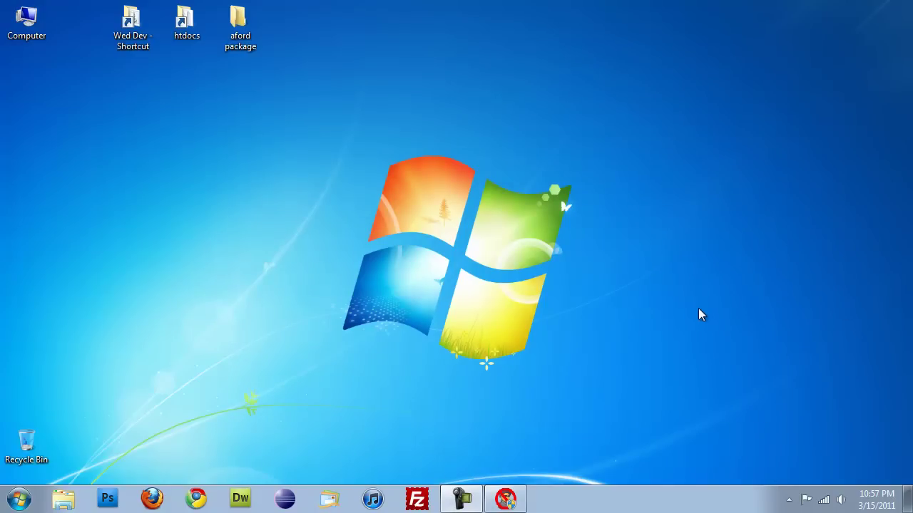
left_click(789, 499)
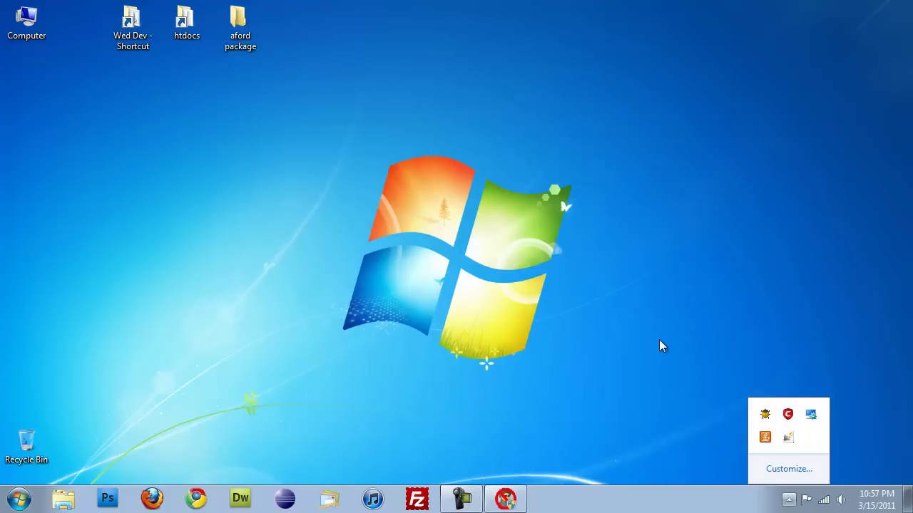
left_click(782, 391)
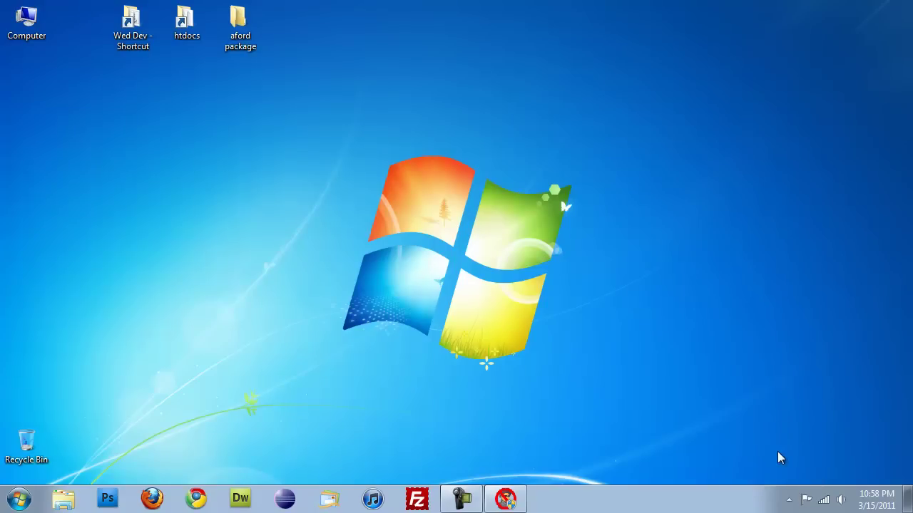
left_click(788, 500)
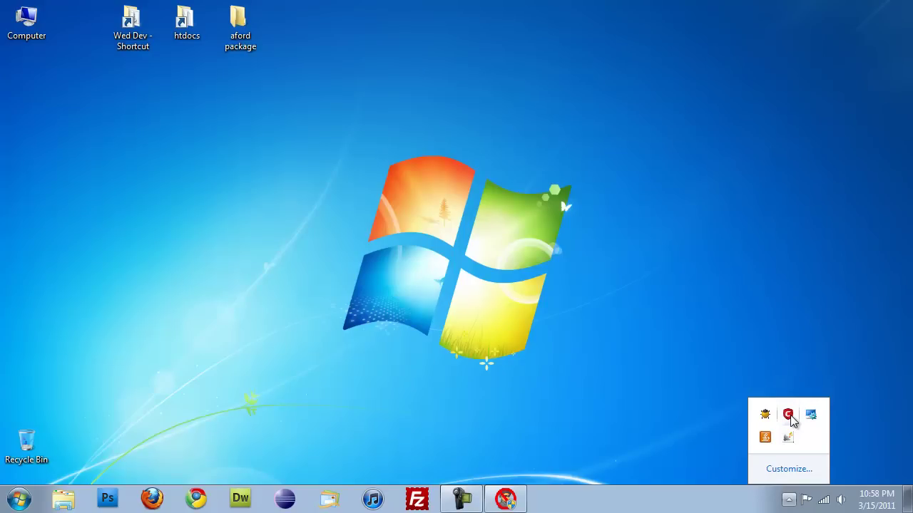
right_click(788, 416)
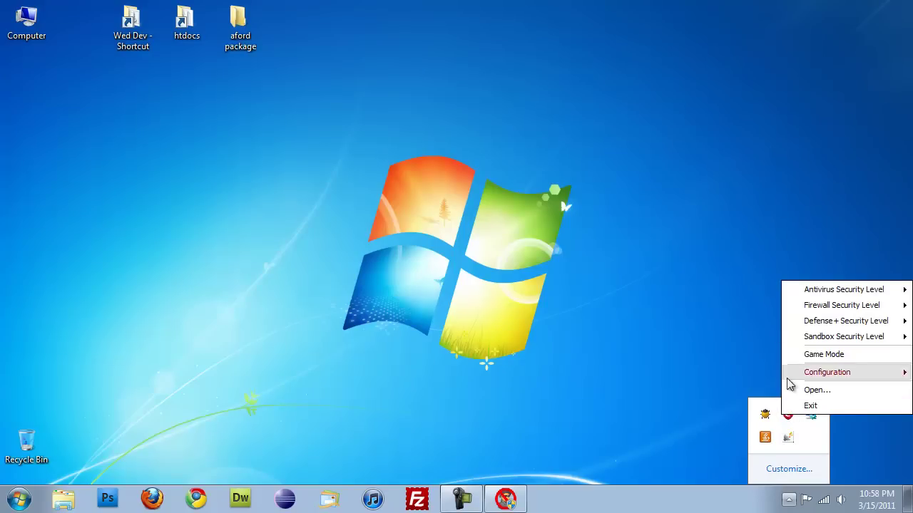
left_click(788, 390)
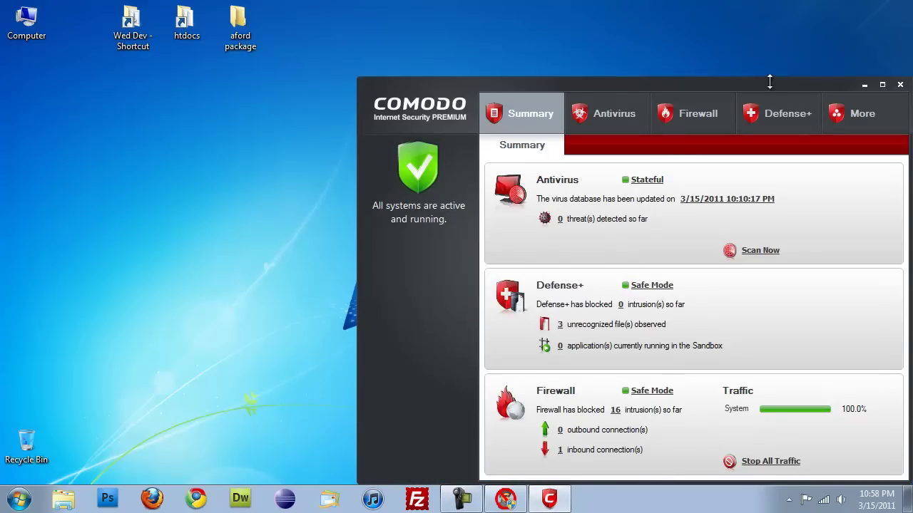
left_click_drag(746, 88, 577, 58)
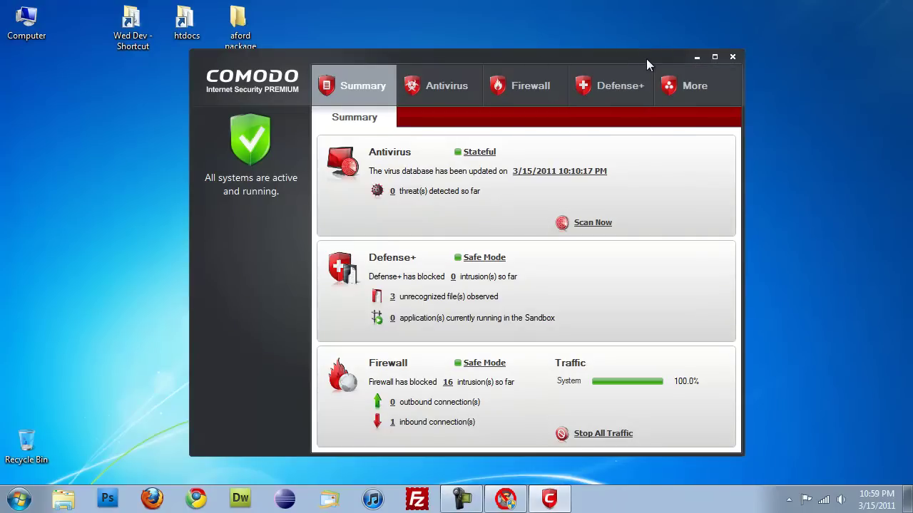
left_click(733, 56)
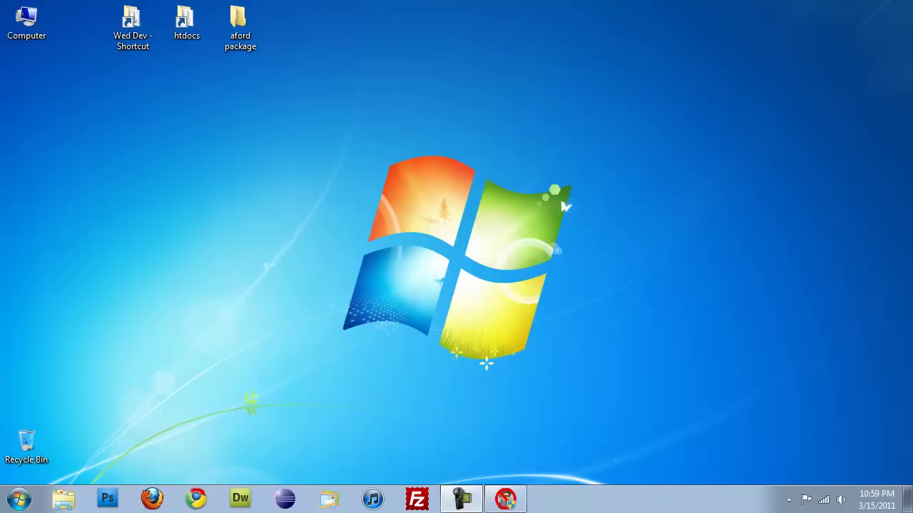
Step: Launch Auslogics Disk Defrag from Start > Auslogics > Disk Defrag, then enlarge and reposition its window
left_click(19, 499)
left_click(33, 437)
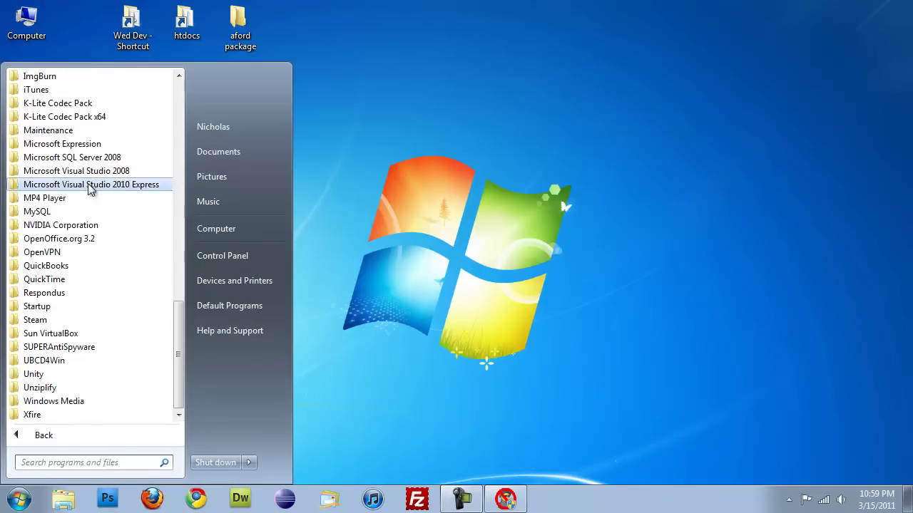
scroll(118, 181, "up", 7)
scroll(125, 281, "up", 3)
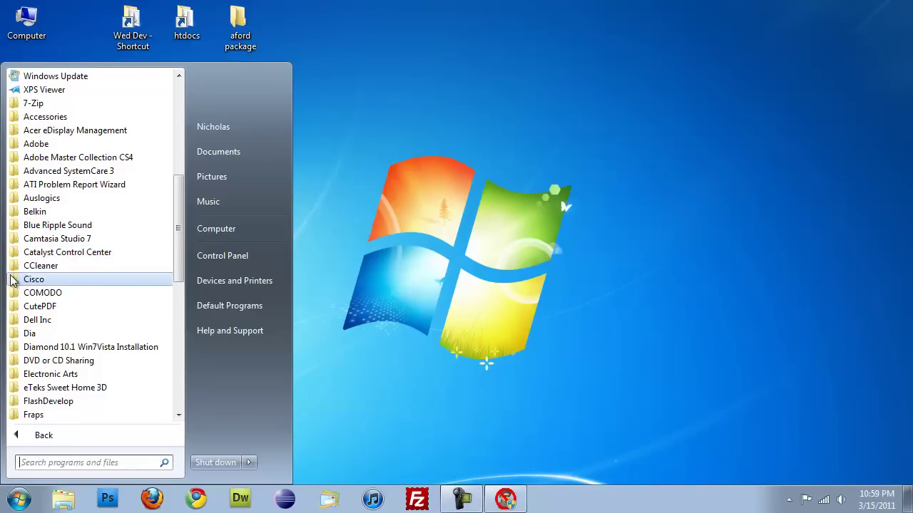
left_click(40, 199)
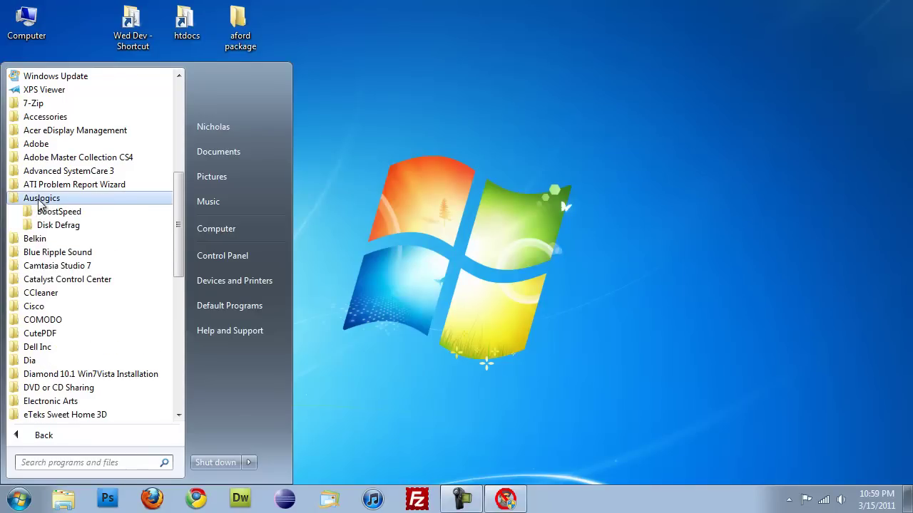
left_click(92, 228)
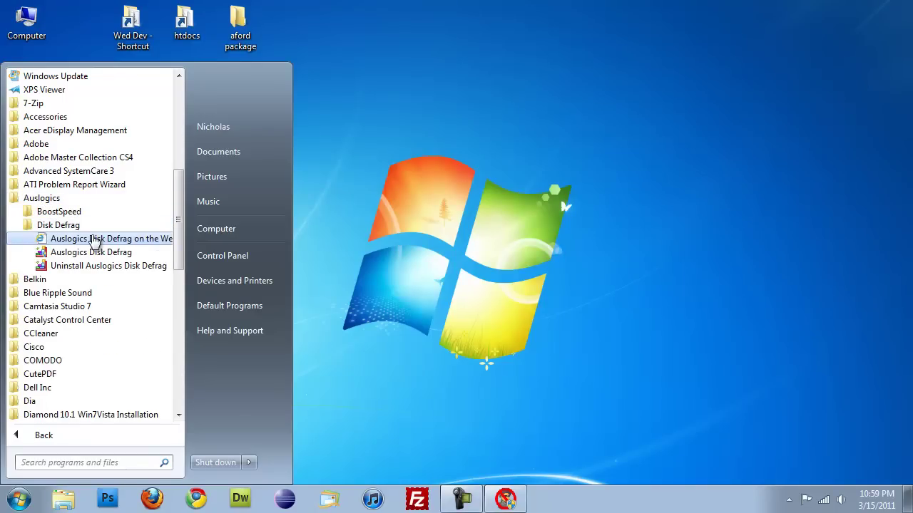
left_click(77, 253)
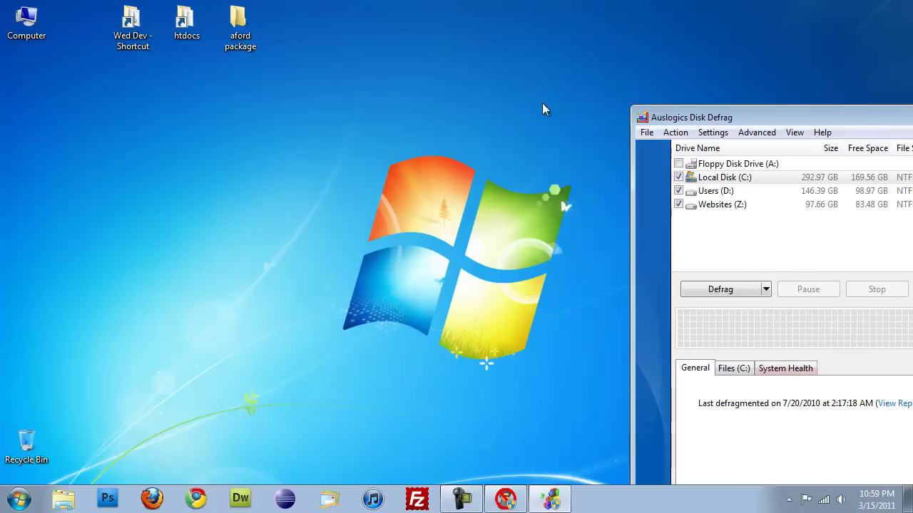
left_click_drag(835, 106, 532, 65)
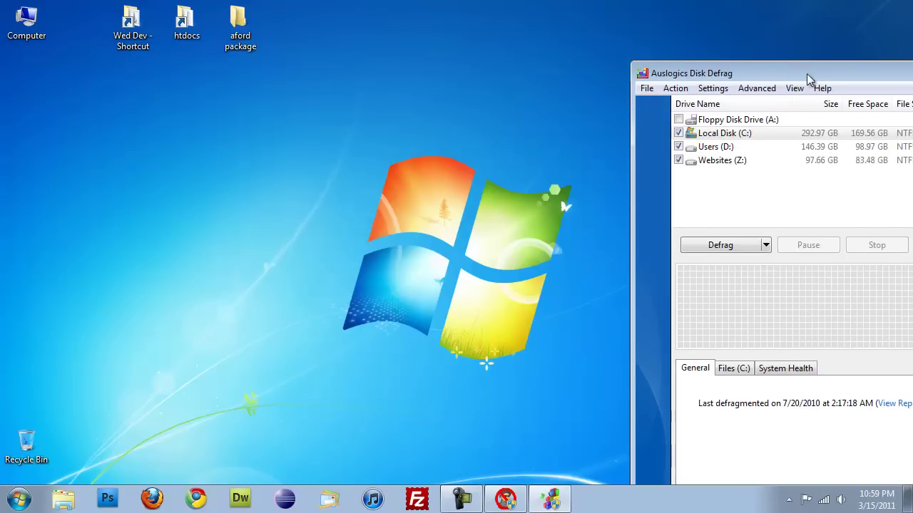
left_click_drag(807, 75, 253, 33)
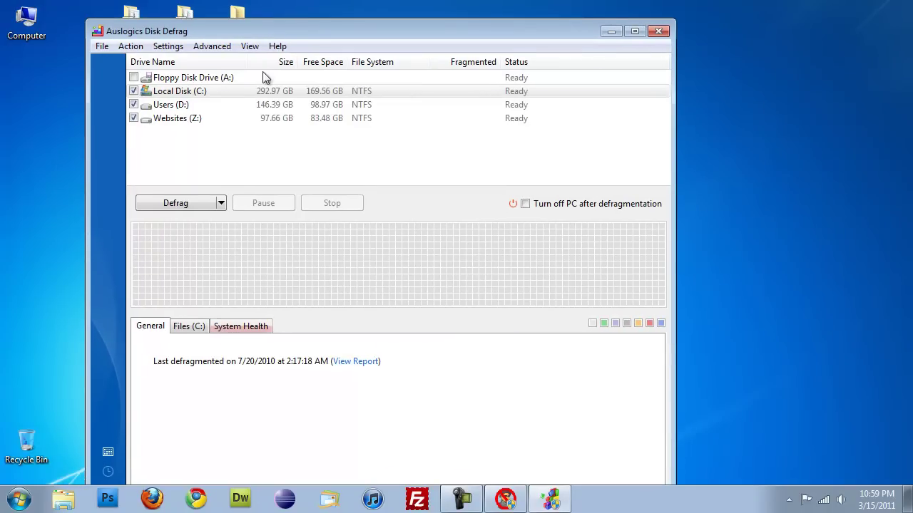
left_click(222, 202)
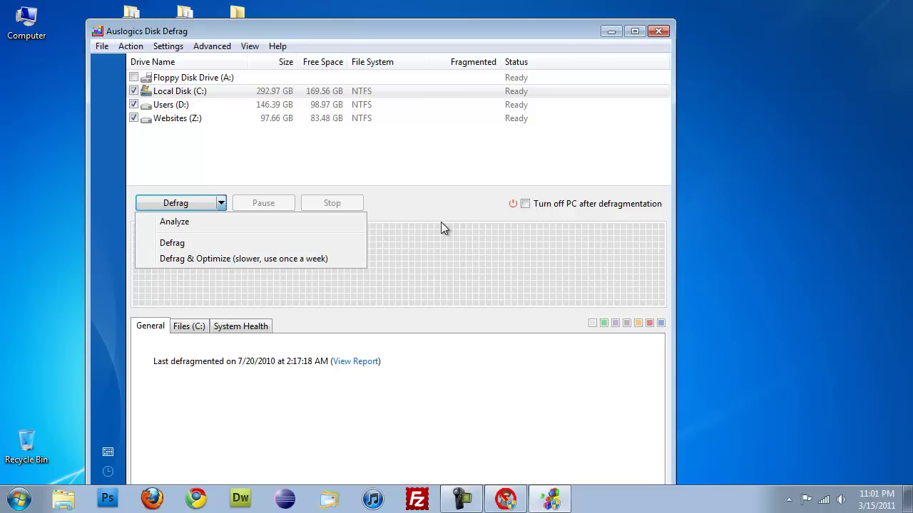
left_click(456, 207)
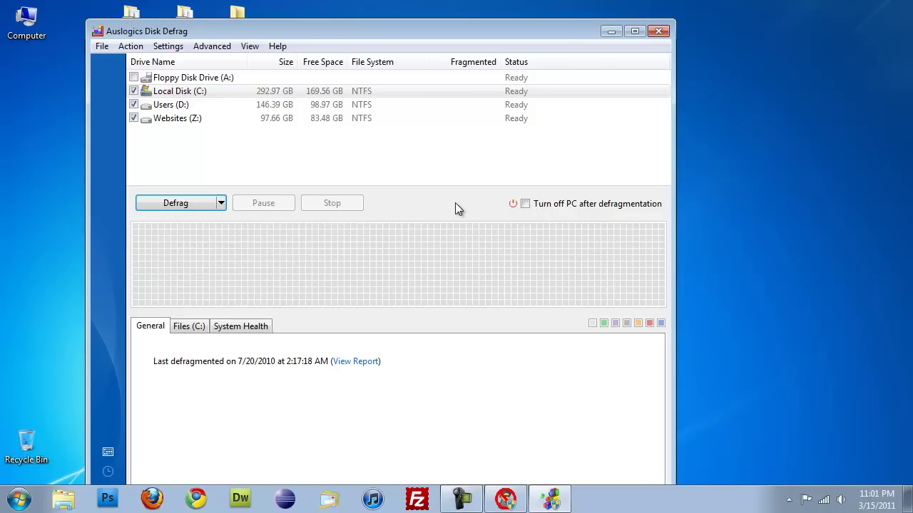